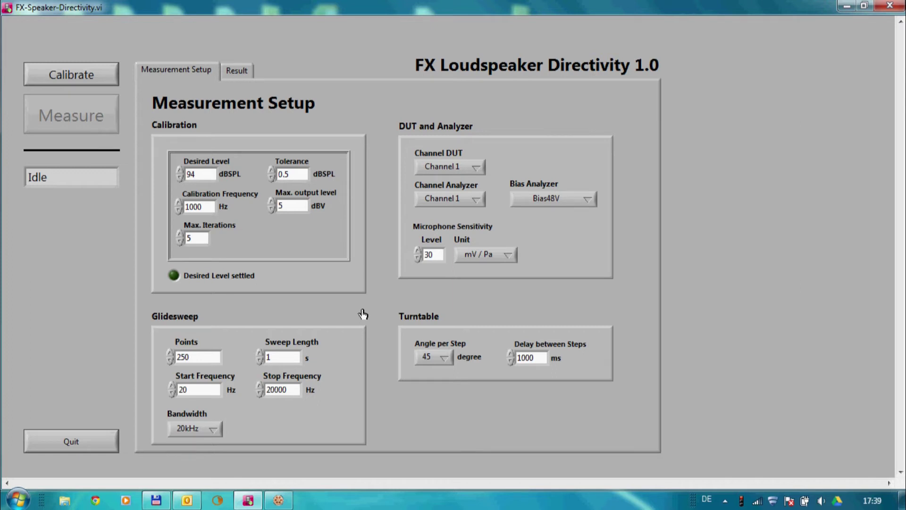
Enter calibration values: Desired Level 80 dBSPL, Tolerance 1 dBSPL, Max. output level 10 dBV
double_click(193, 174)
text(80)
double_click(282, 174)
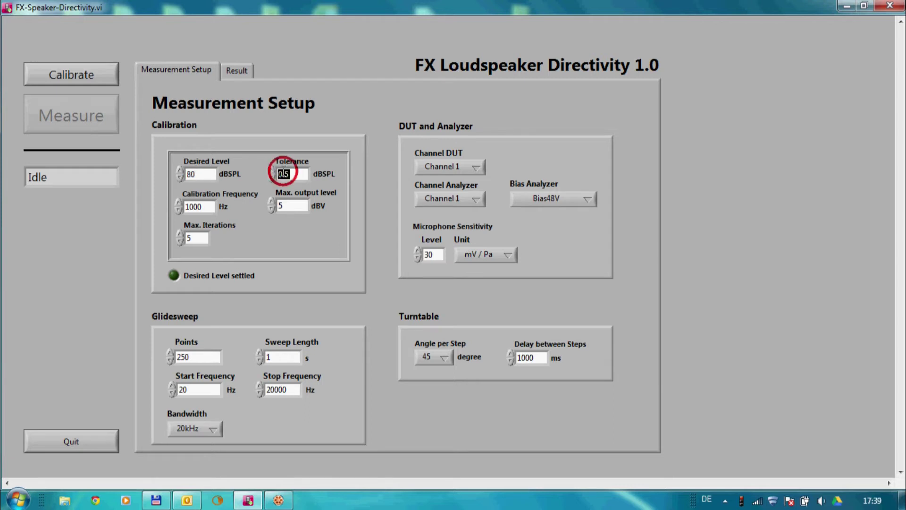
text(1)
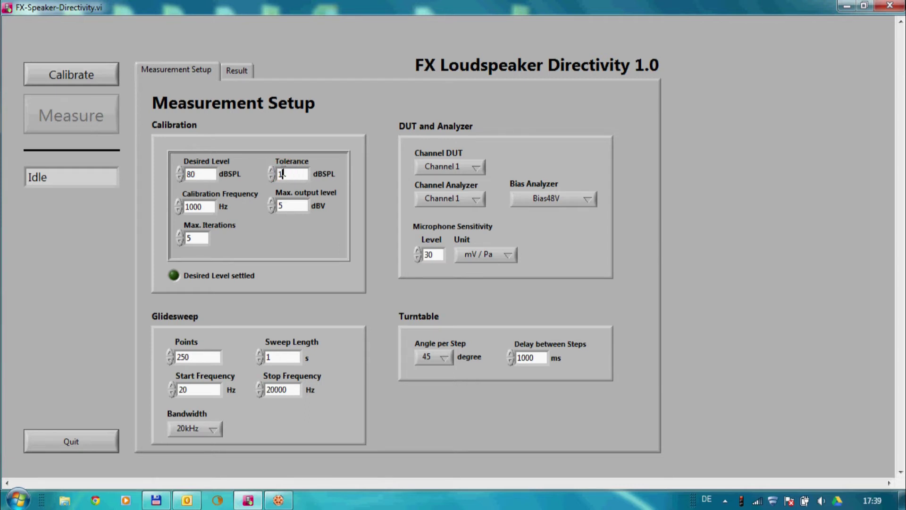
double_click(288, 204)
text(10)
key(Tab)
Set the turntable to 5 degrees per step with a 2500 ms delay between steps
click(448, 360)
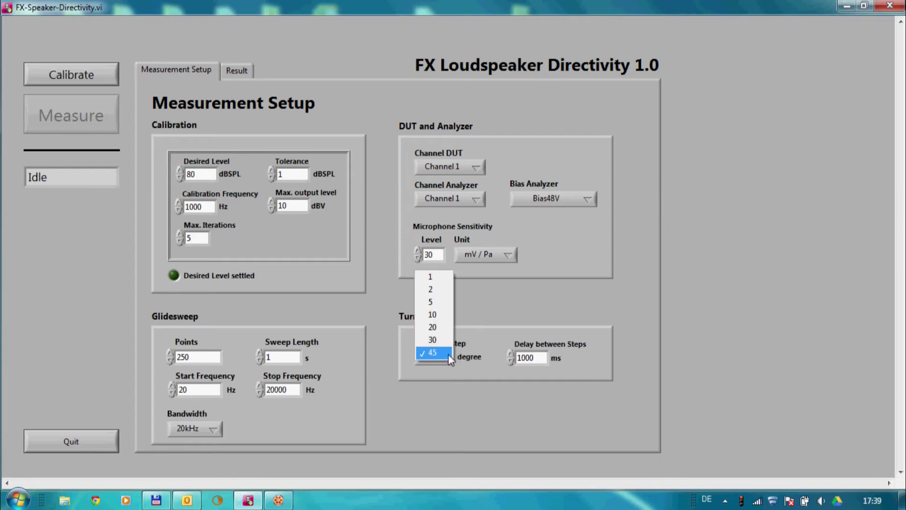
click(445, 303)
double_click(526, 357)
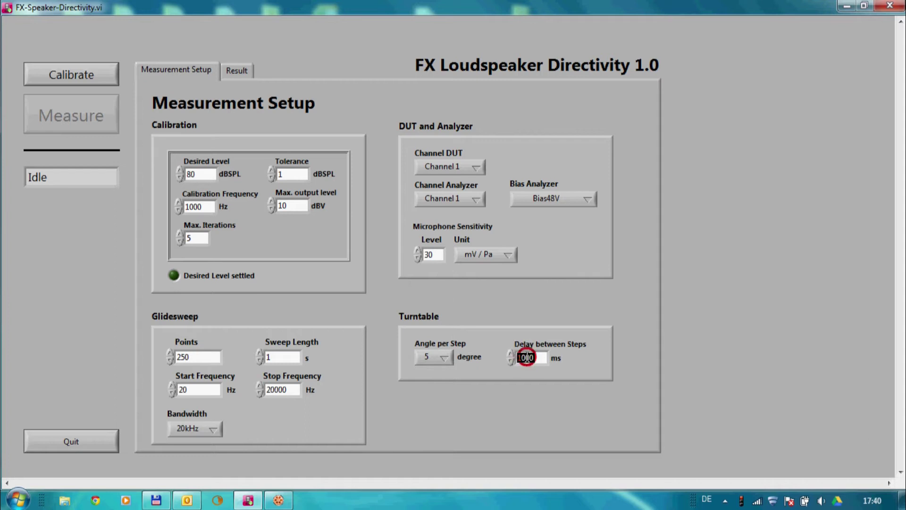
text(2500)
key(Tab)
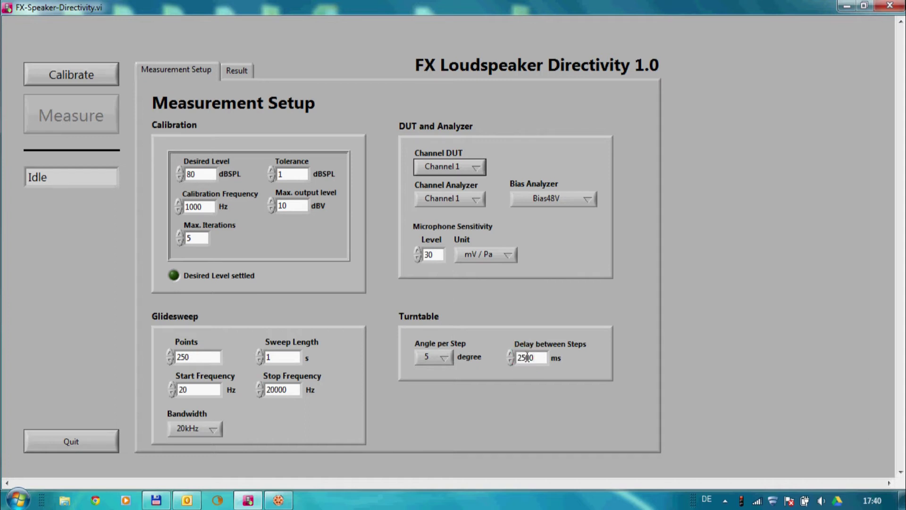
Set the glidesweep Start Frequency to 100 Hz and Stop Frequency to 10000 Hz
double_click(216, 388)
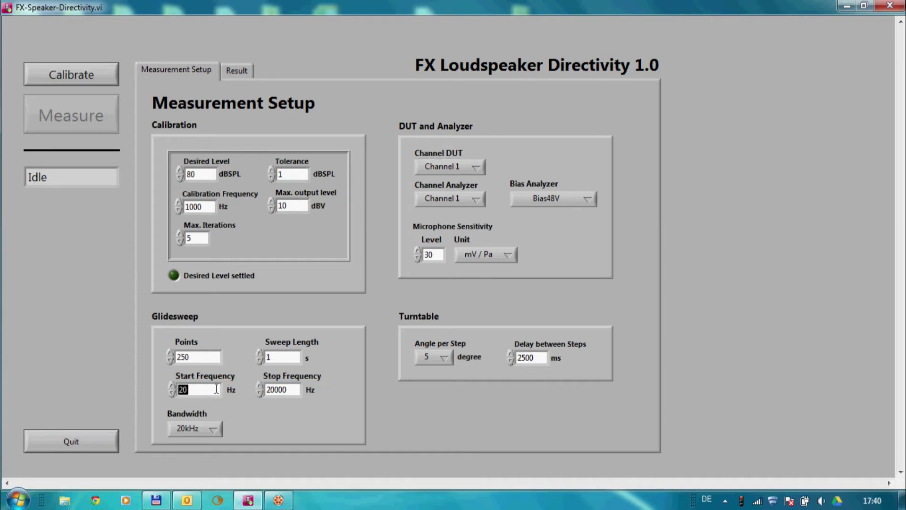
text(100)
double_click(278, 388)
text(10000)
key(Tab)
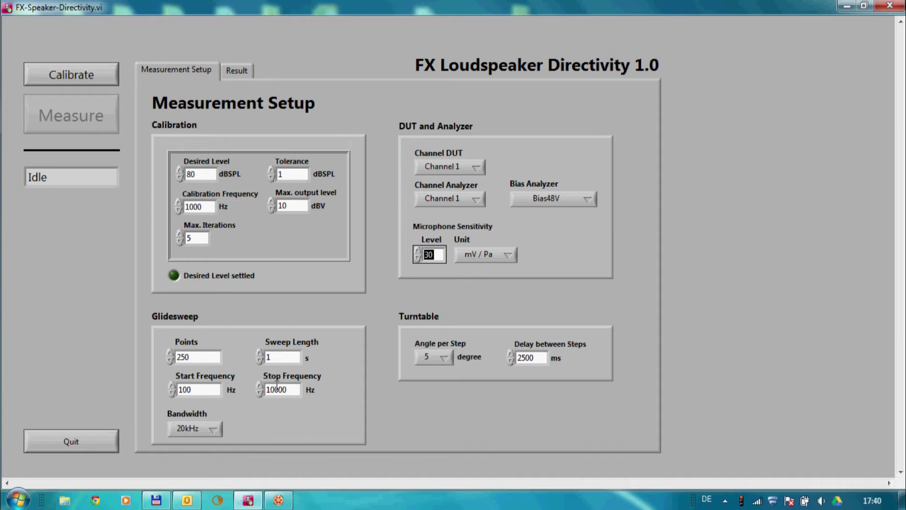
Run calibration to the 80 dBSPL target level so the Result page appears
click(68, 80)
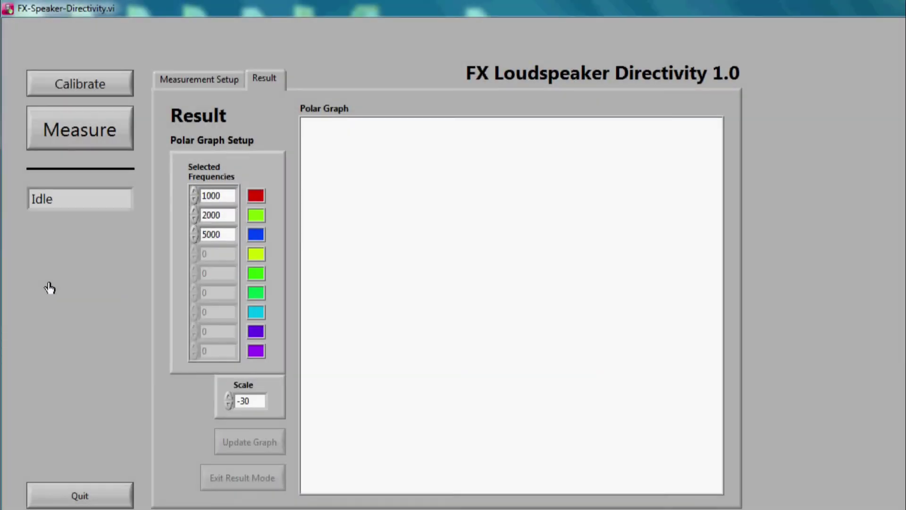
Run the turntable directivity measurement and let it finish in Result Mode
click(97, 143)
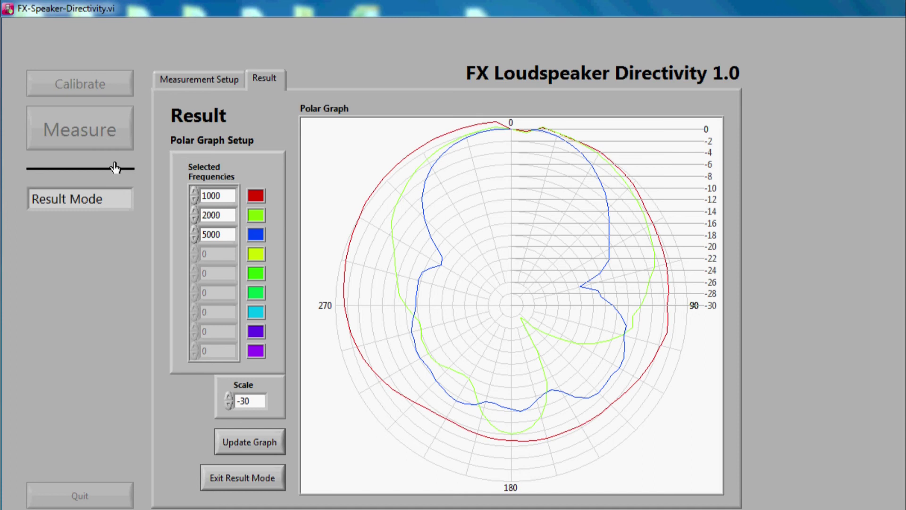
Add a fourth frequency of 10000 Hz in green and update the polar graph
click(214, 253)
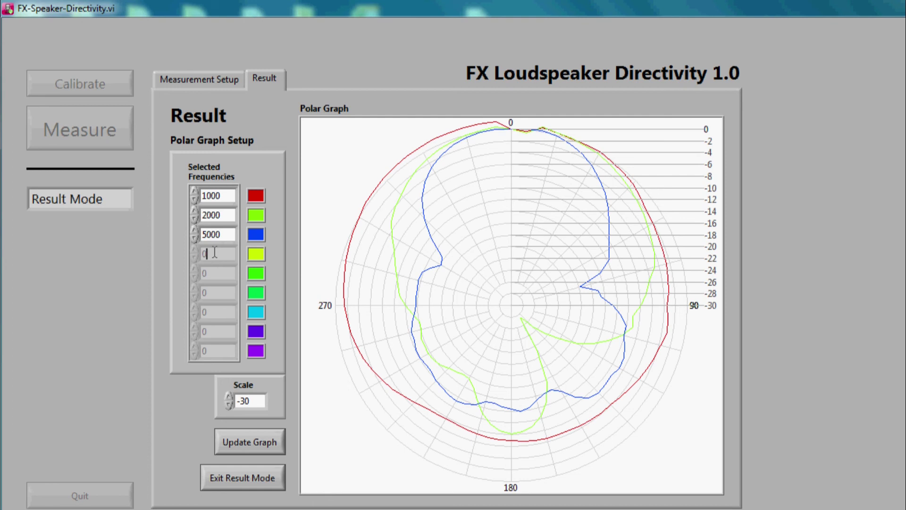
text(10000)
click(255, 259)
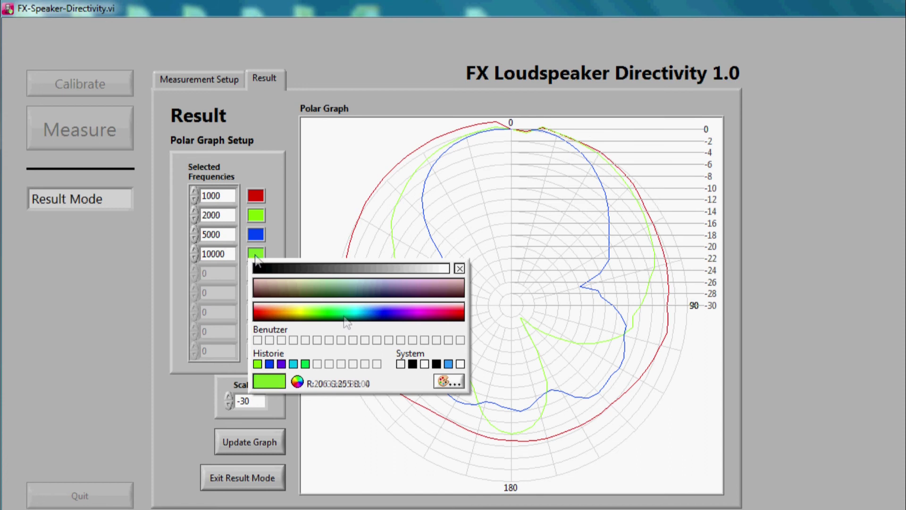
click(344, 316)
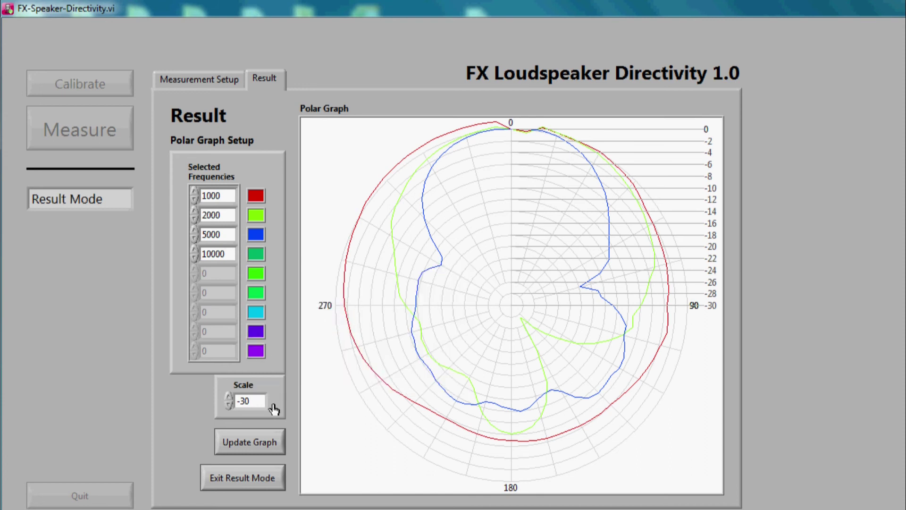
click(260, 441)
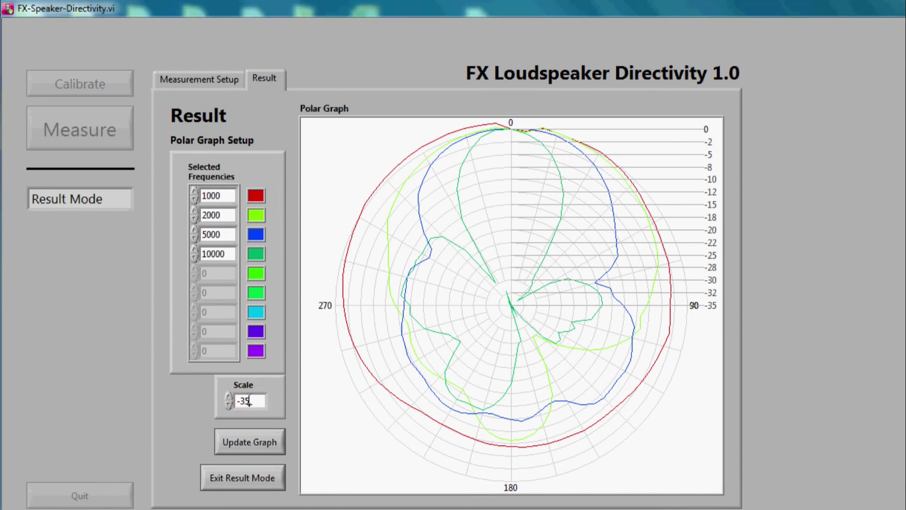
Change the polar graph Scale from -35 to -40 dB and redraw it
click(249, 400)
key(BackSpace)
key(BackSpace)
key(BackSpace)
text(-40)
click(259, 446)
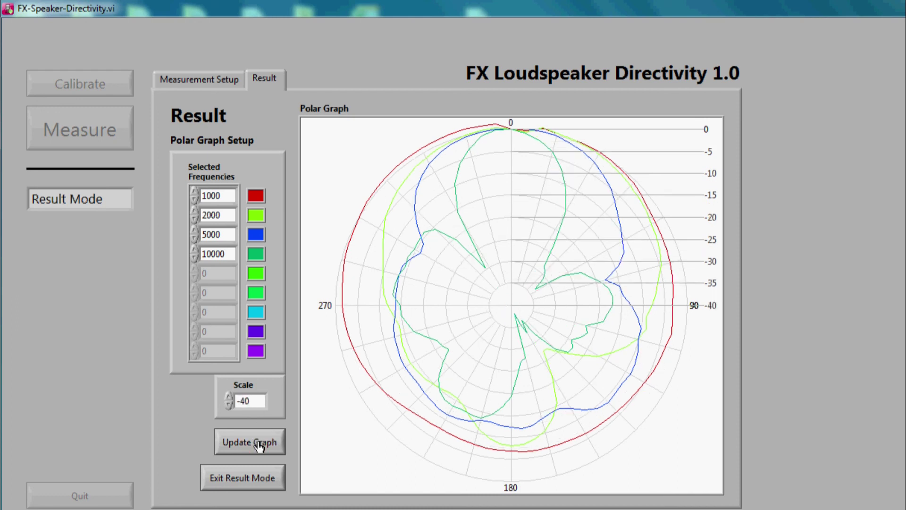